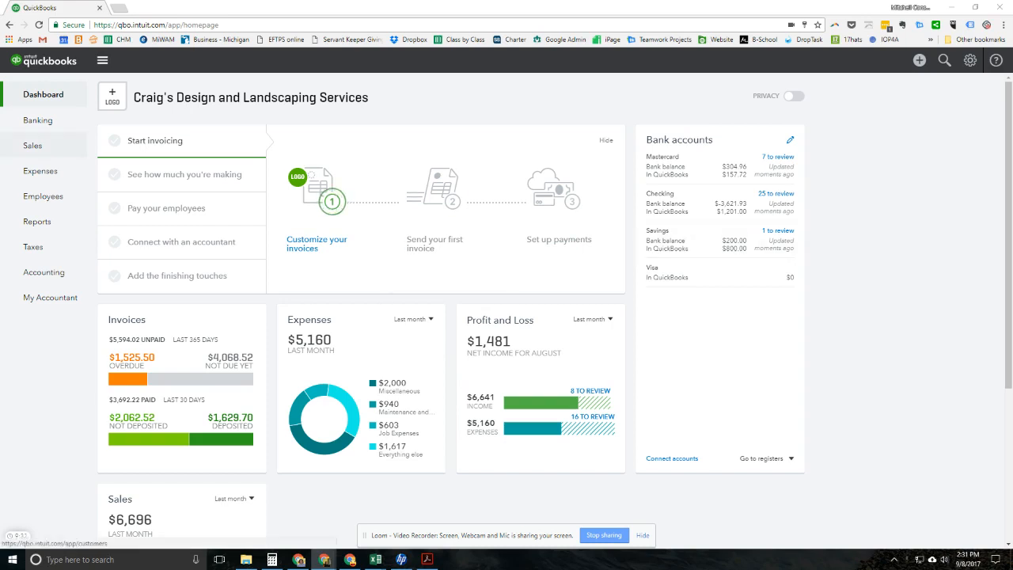
Go to the sales invoices list and start a new invoice.
left_click(33, 145)
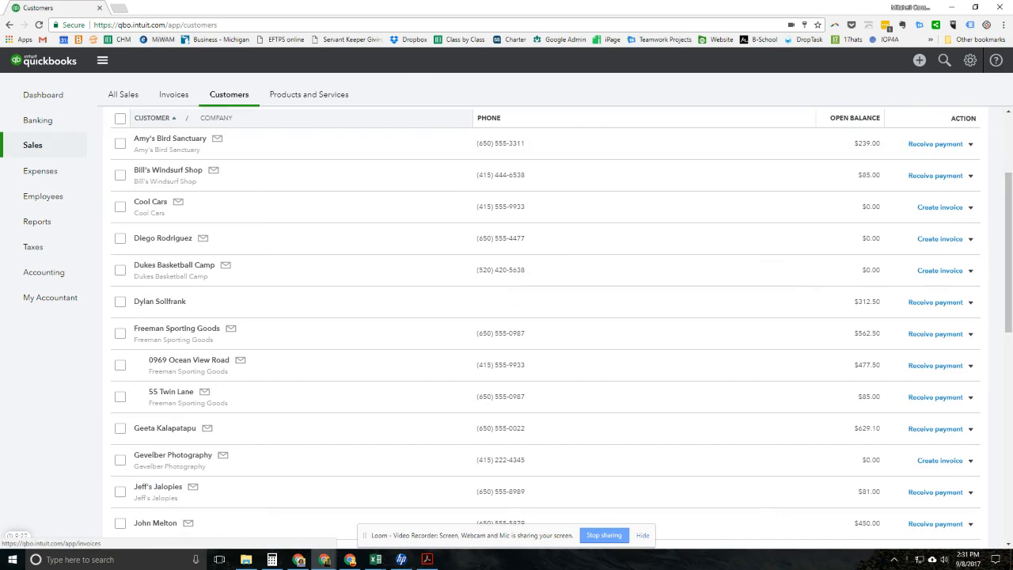
left_click(173, 94)
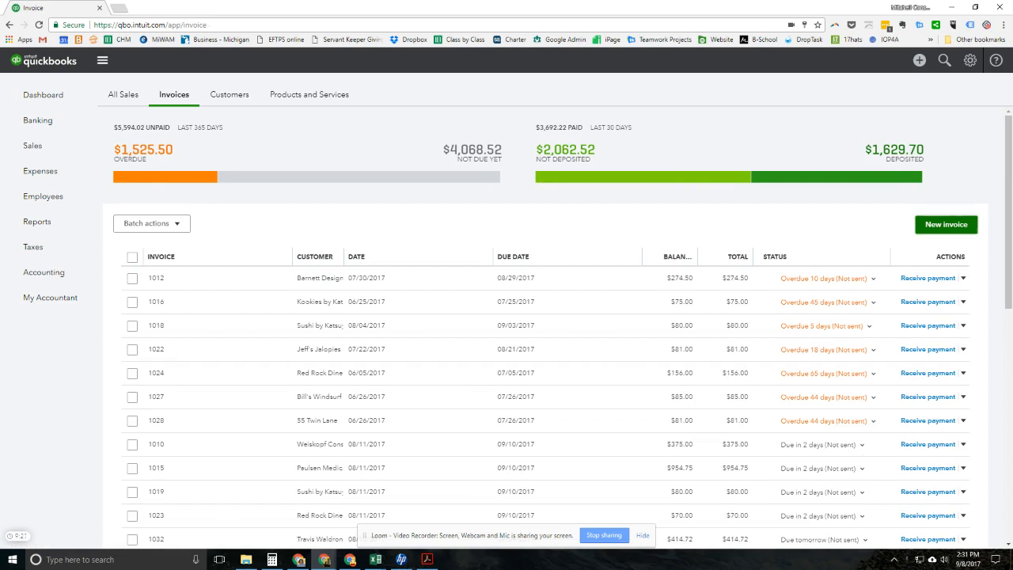
left_click(945, 224)
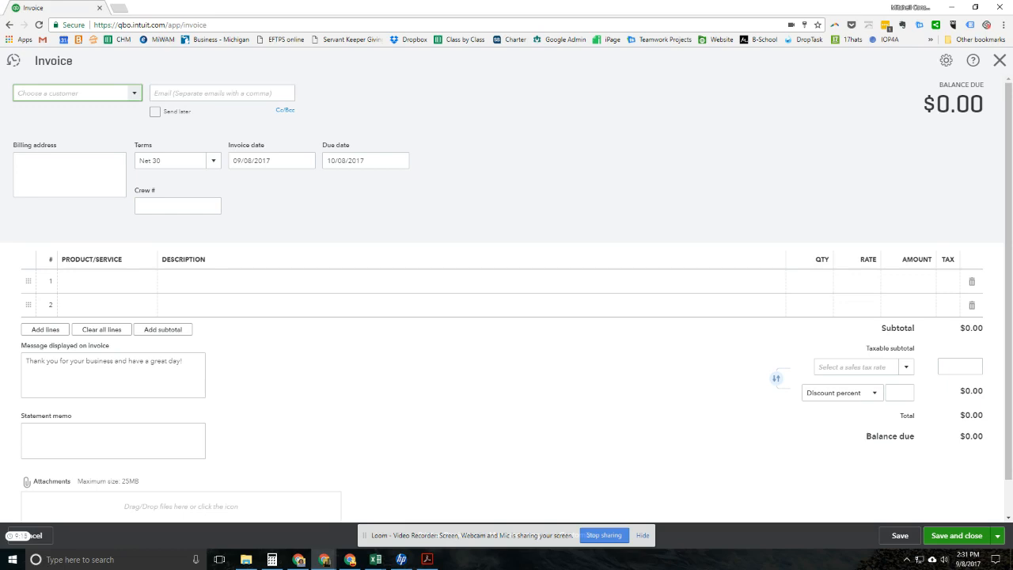
Select Bill's Windsurf Shop as the invoice customer and check the Cc/Bcc email options, leaving them empty.
left_click(134, 93)
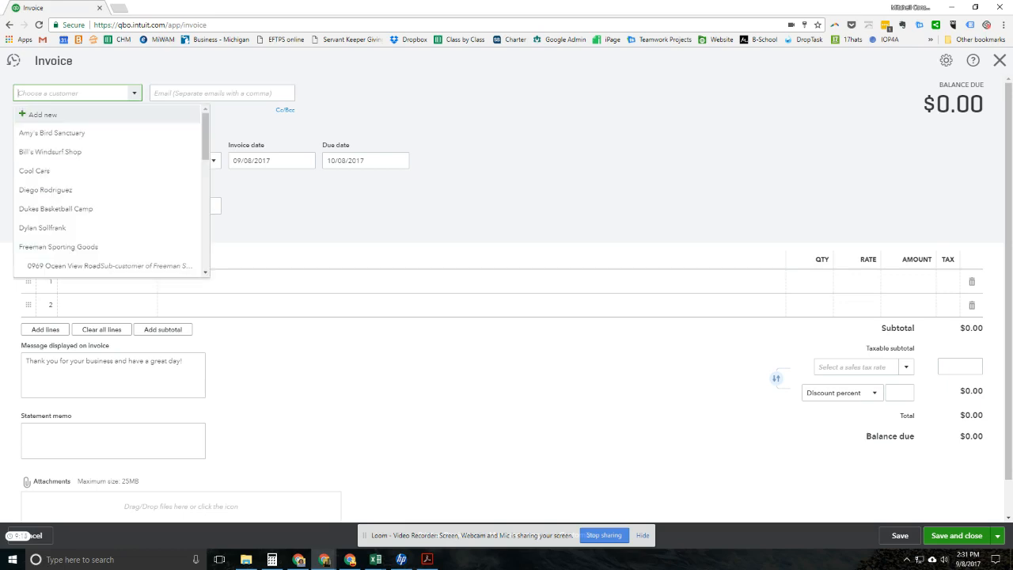
key("Down")
key("Down")
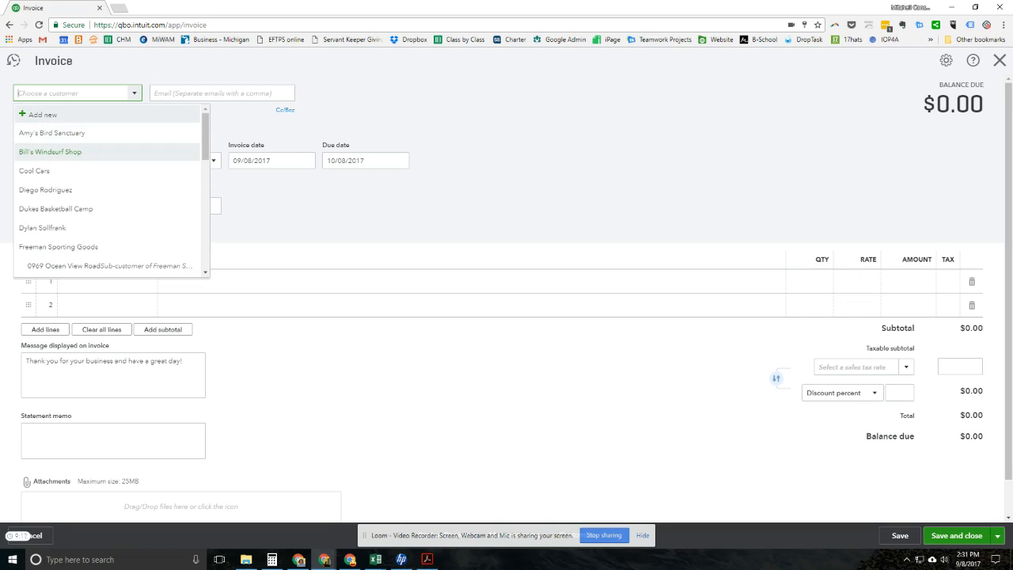
key("Down")
key("Up")
key("Return")
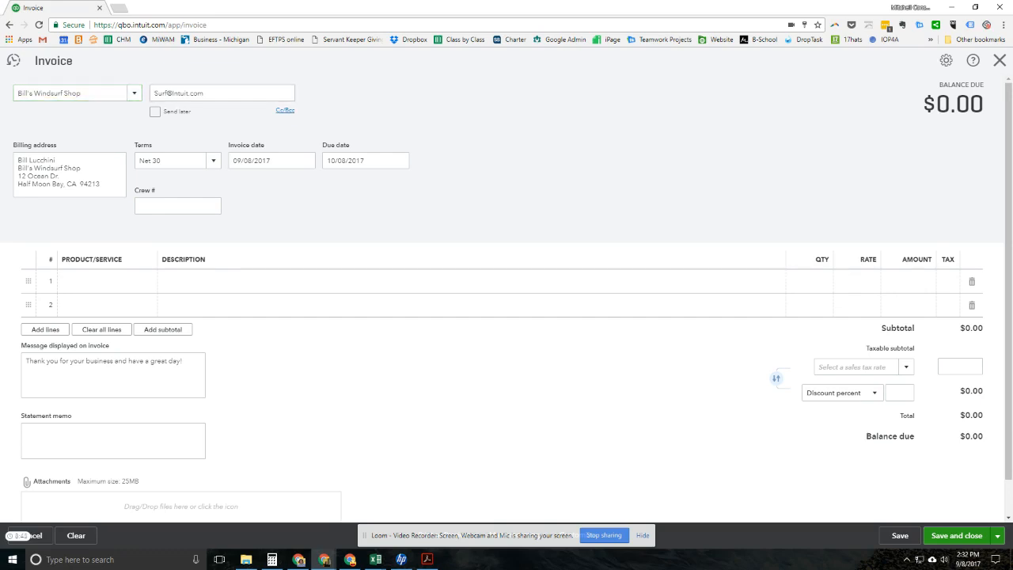
left_click(285, 110)
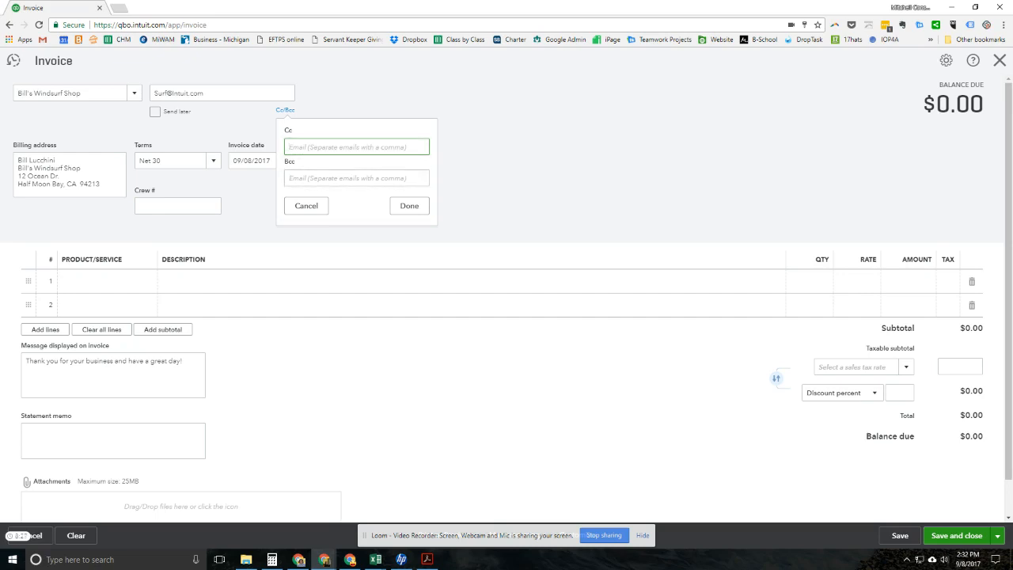
left_click(409, 206)
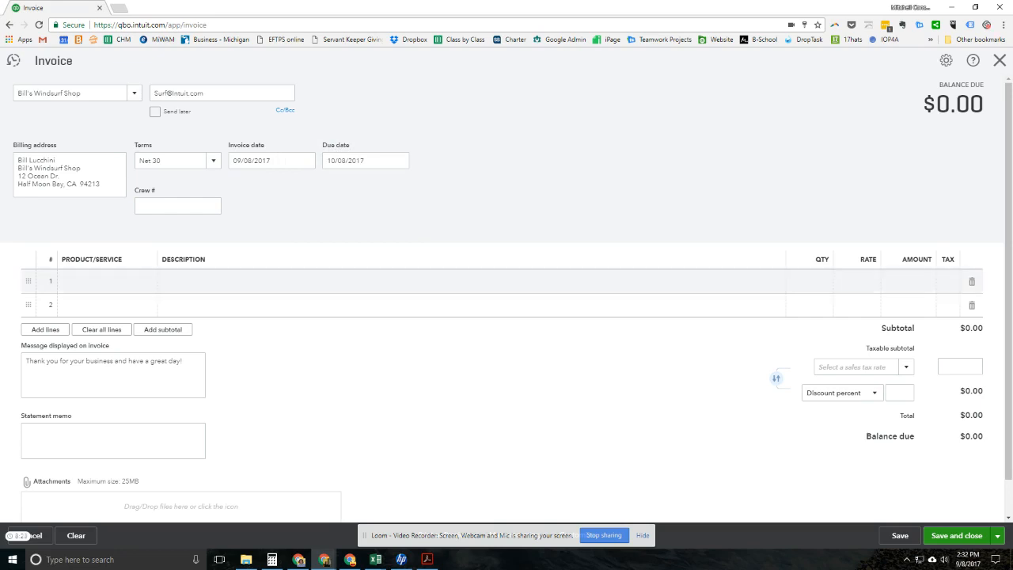
Add the Consulting Fee service to the first line of the invoice.
left_click(107, 281)
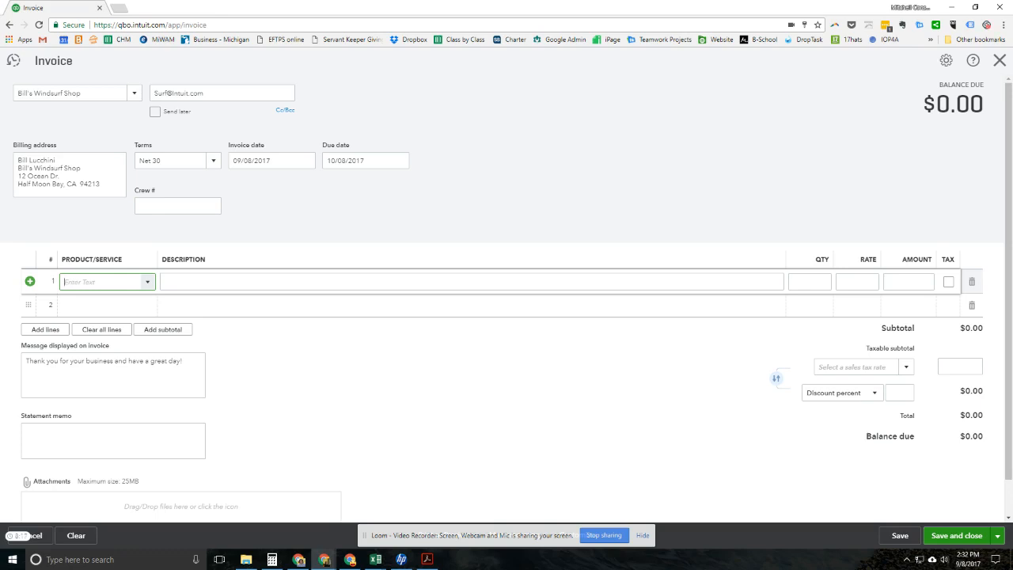
left_click(147, 282)
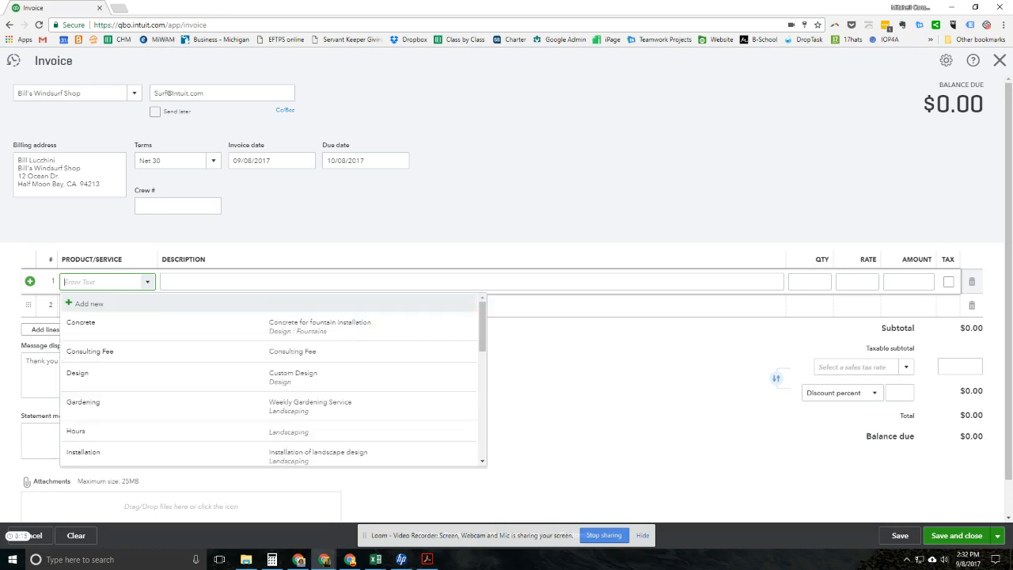
type("con")
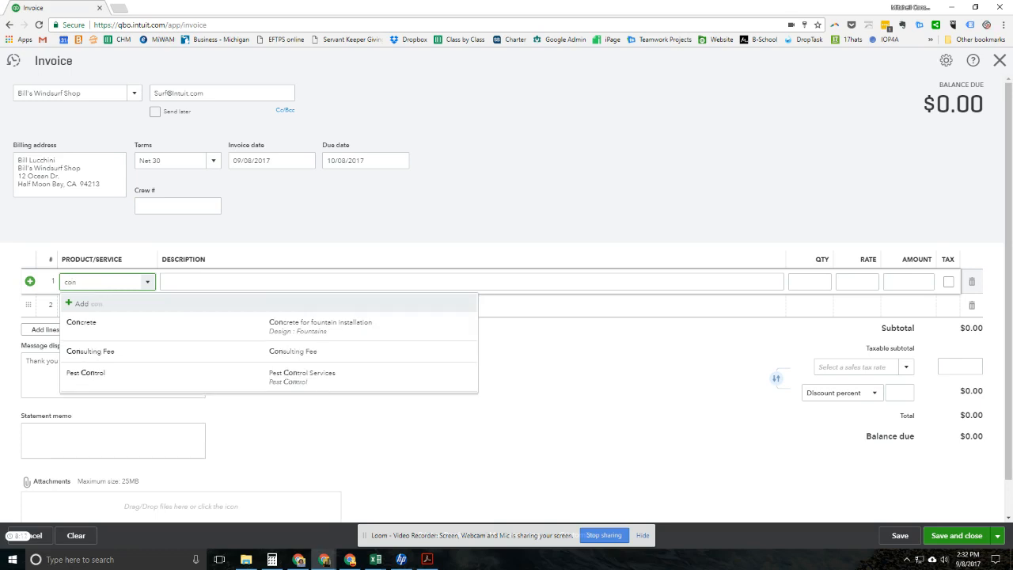
key("Down")
key("Down")
key("Return")
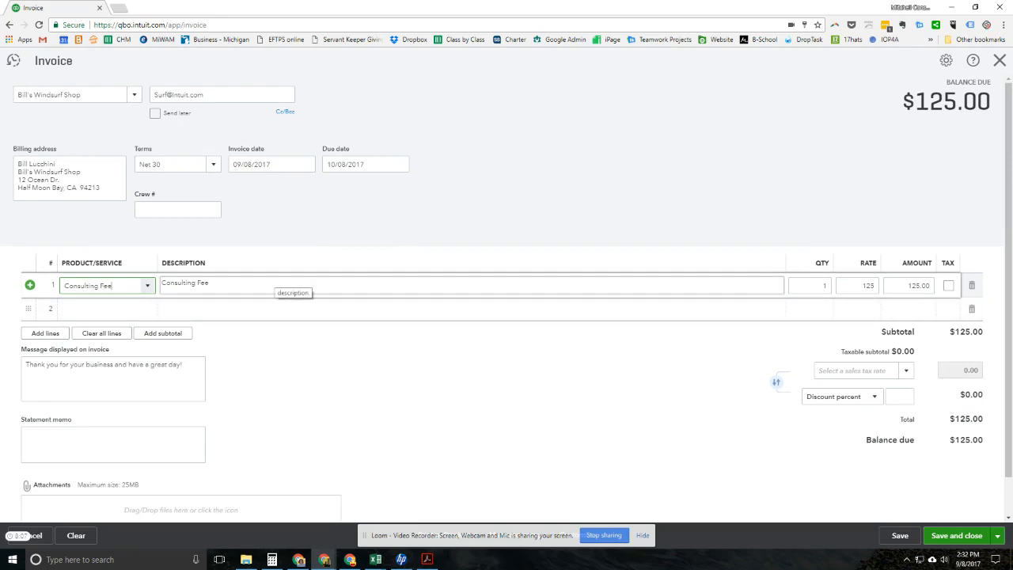
Set the Consulting Fee line's description to "Consulting Services on August 31, 2017" and its quantity to 1.5.
key("Tab")
key("Right")
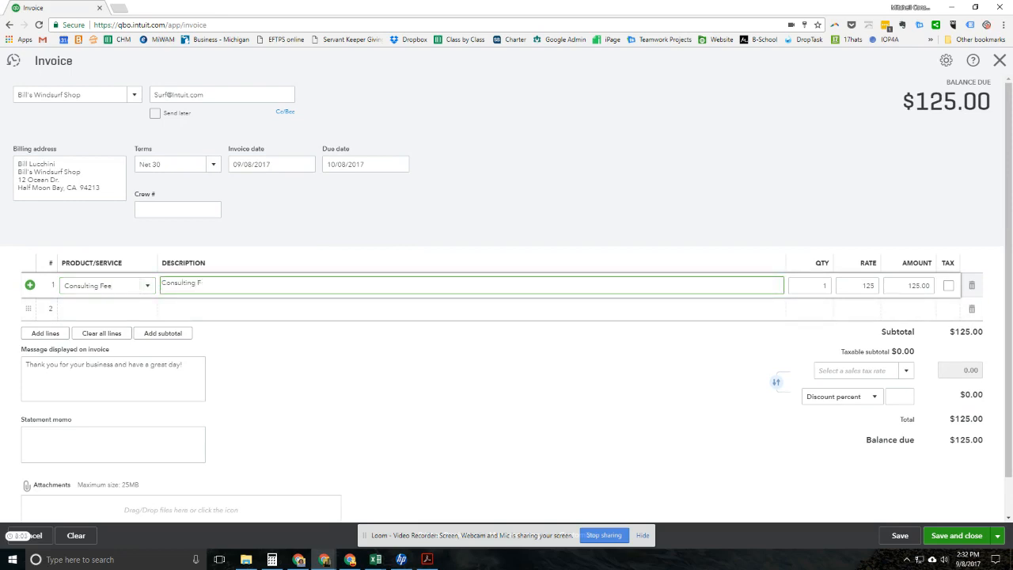
type("Services on August 31, 2017")
key("Tab")
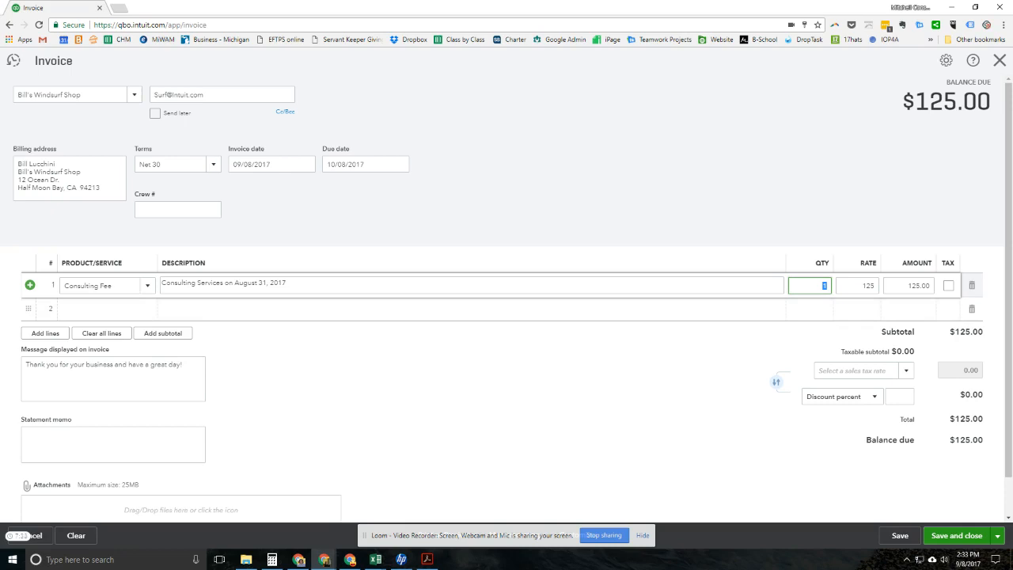
type("1")
key("Tab")
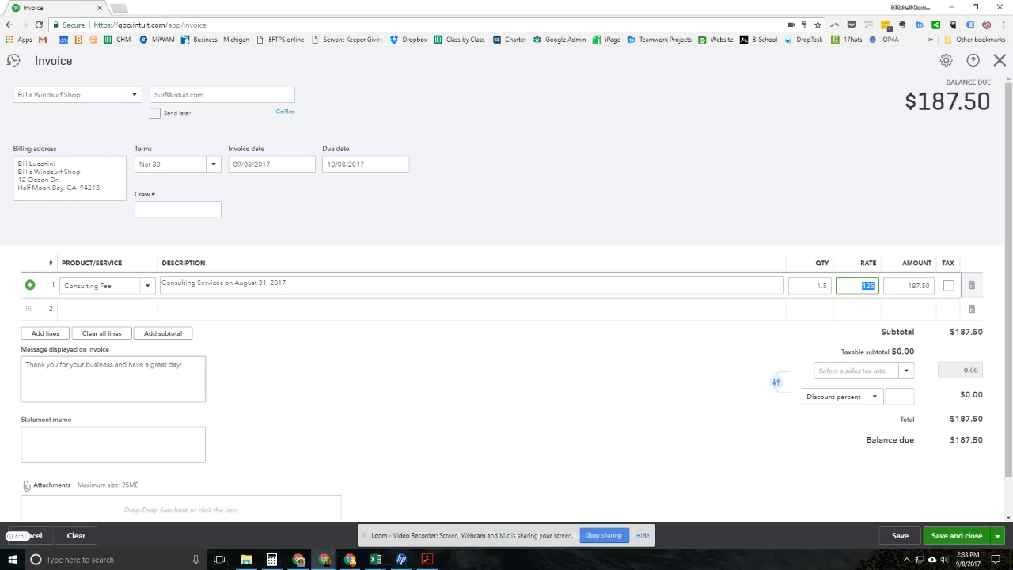
Examine the sales tax rate choices and the discount type choices available for the invoice.
scroll(507, 296, "down", 1)
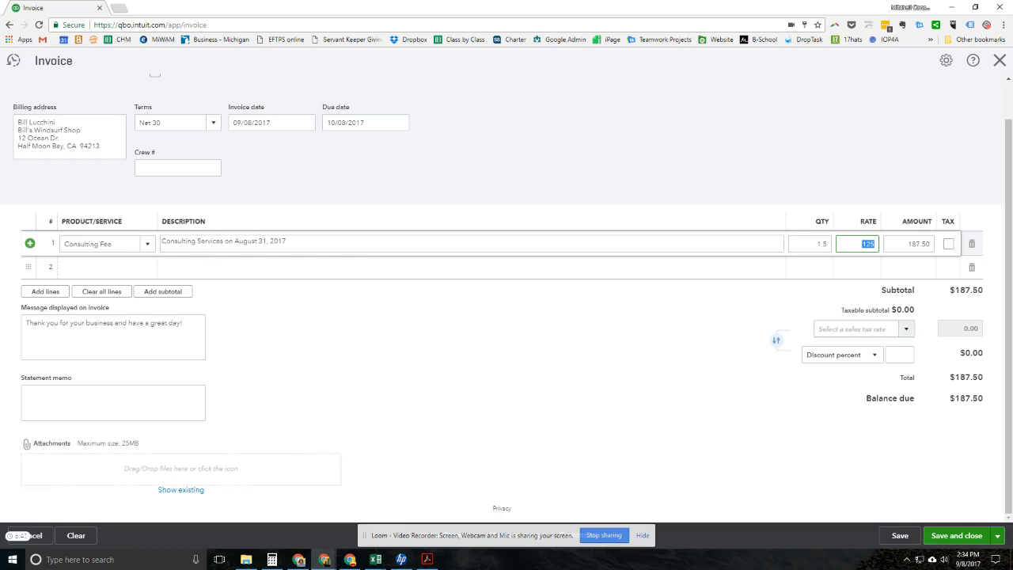
scroll(507, 301, "up", 1)
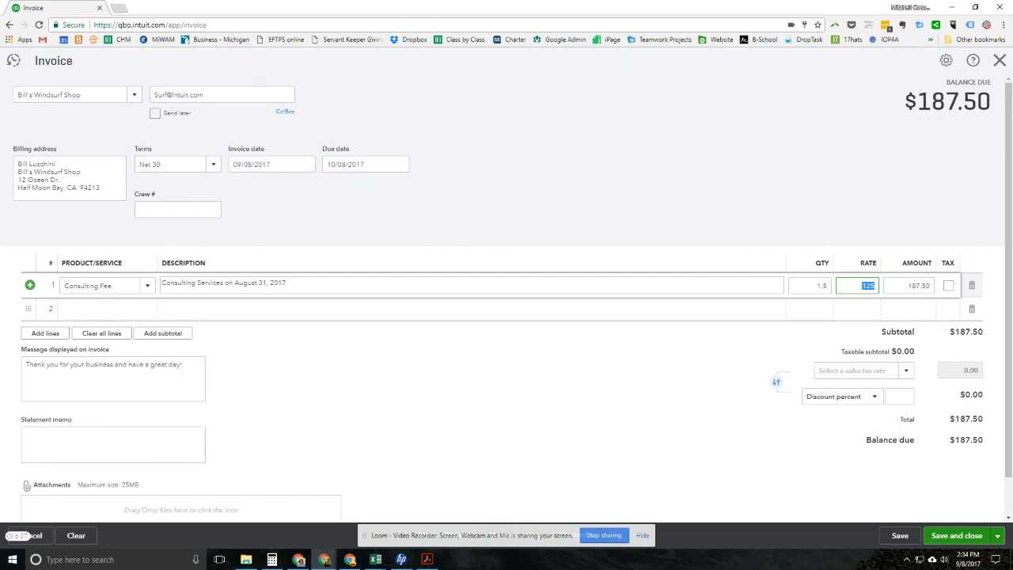
left_click(906, 370)
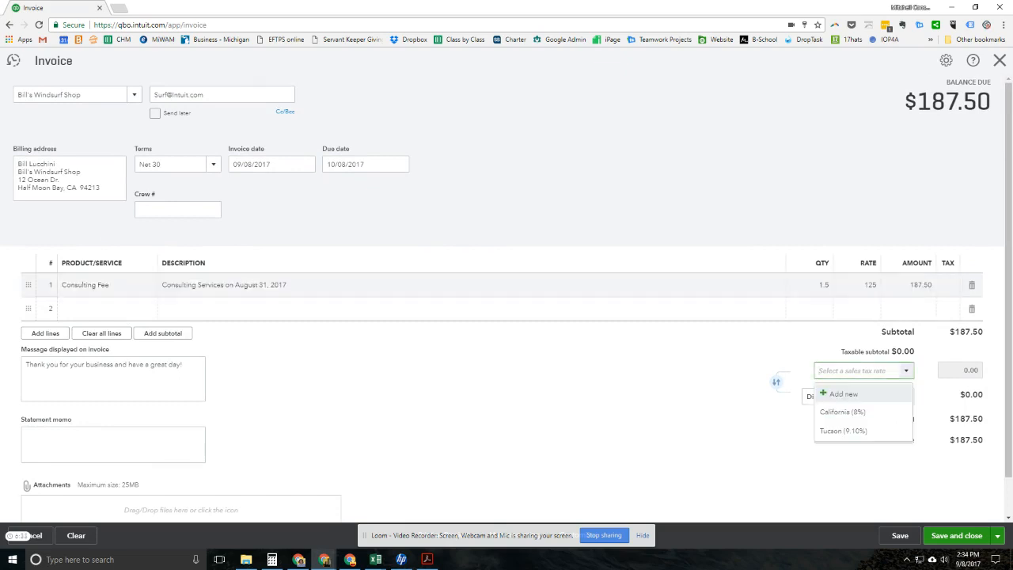
key("Down")
key("Down")
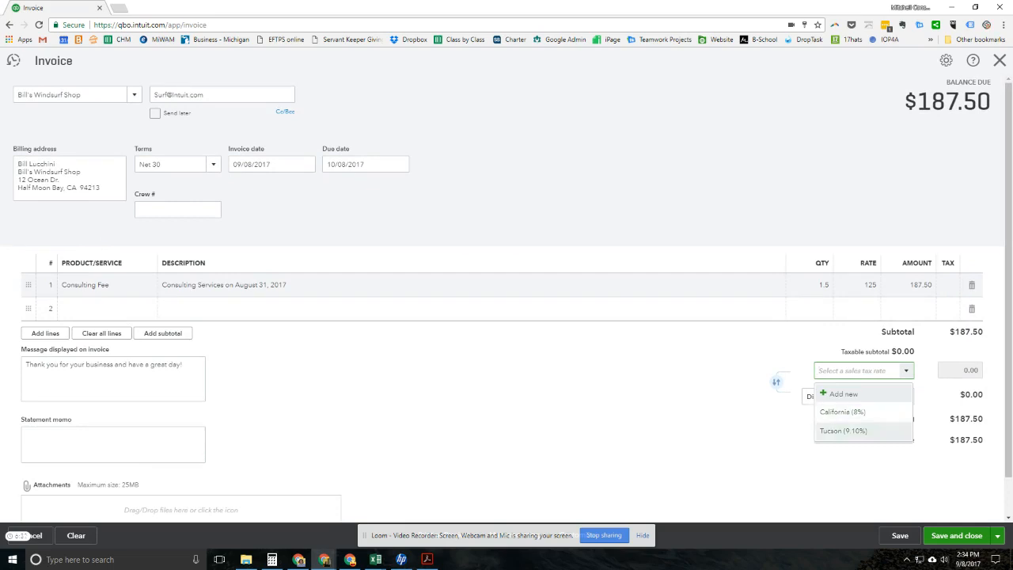
key("Up")
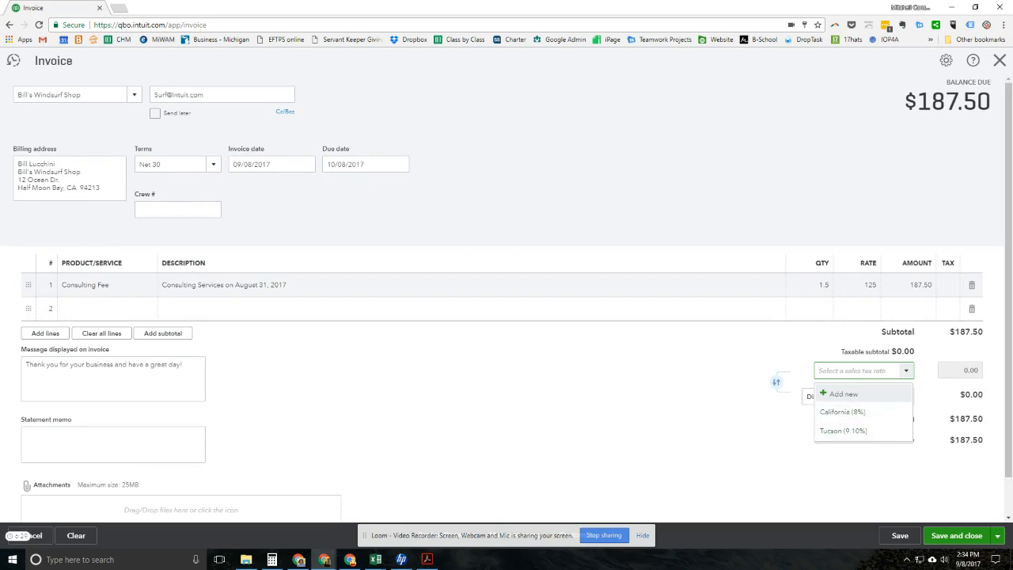
left_click(728, 434)
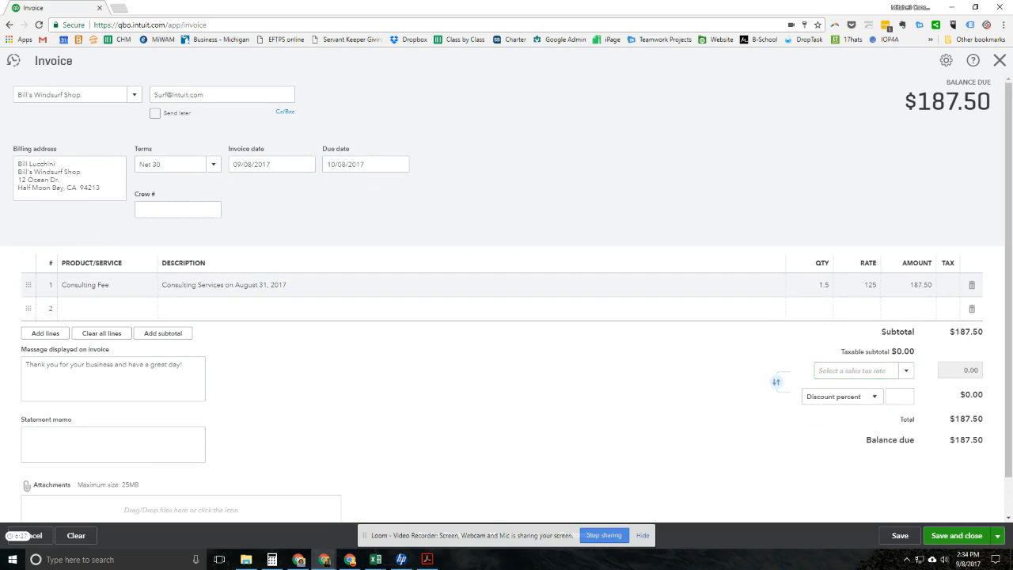
left_click(873, 396)
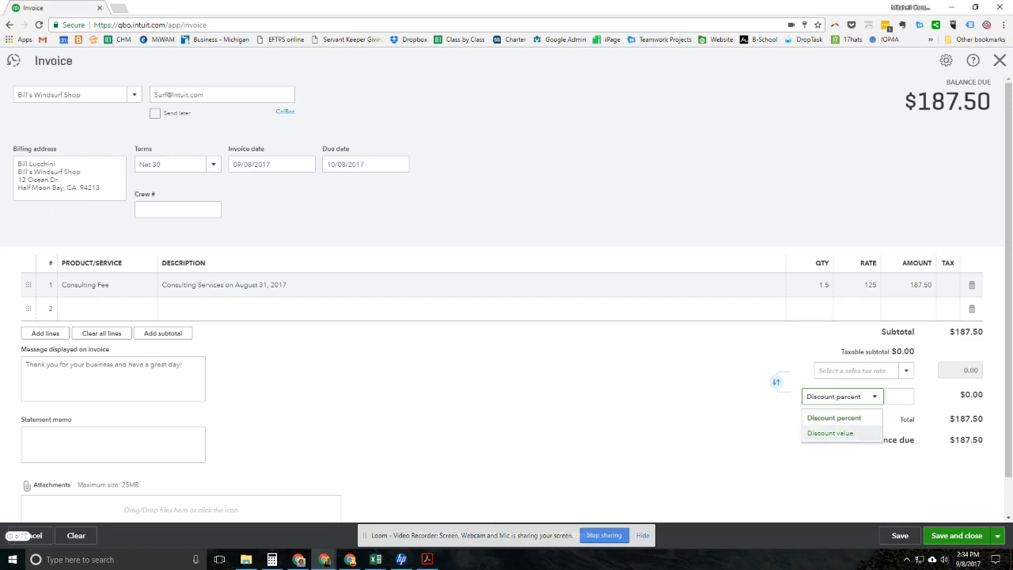
key("Escape")
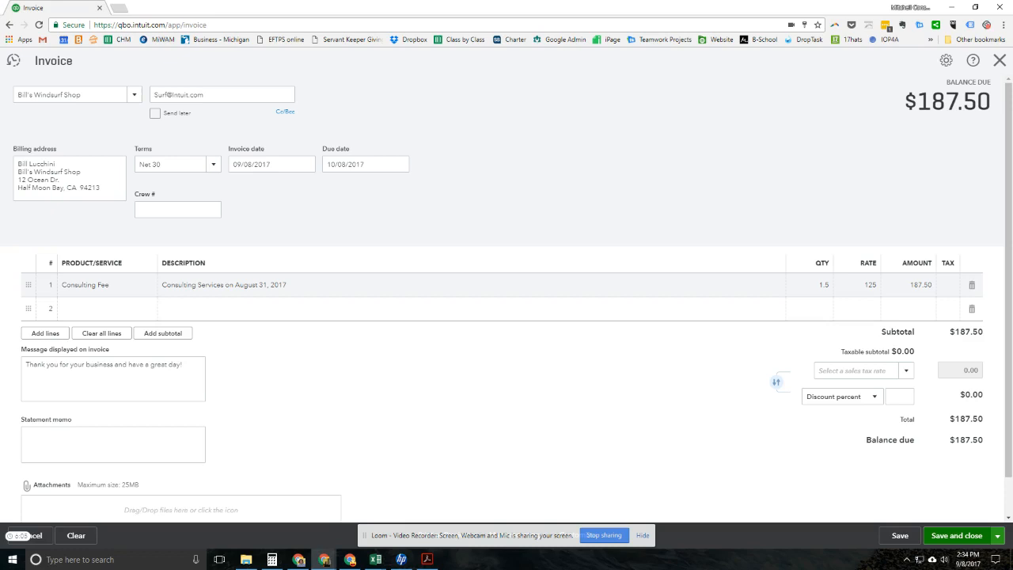
Save and close the invoice, and locate the new Bill's Windsurf Shop entry in the invoices list.
left_click(957, 535)
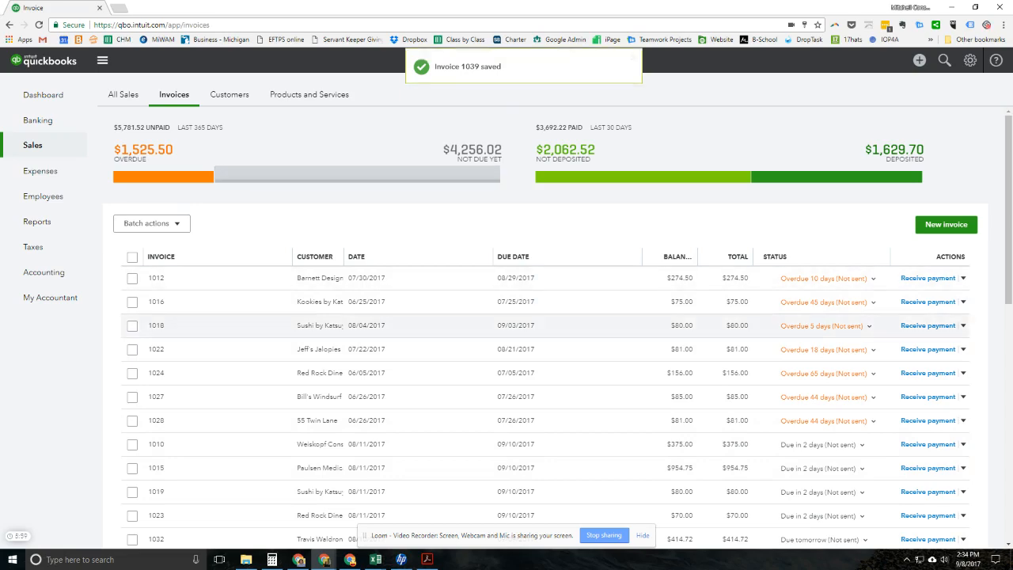
scroll(506, 346, "down", 3)
scroll(507, 341, "down", 2)
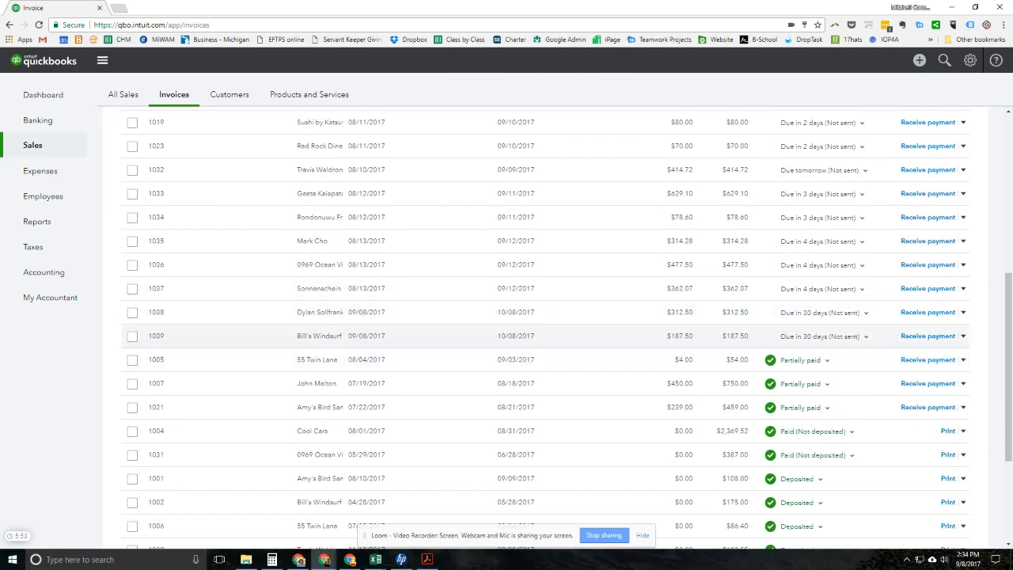
scroll(507, 333, "down", 1)
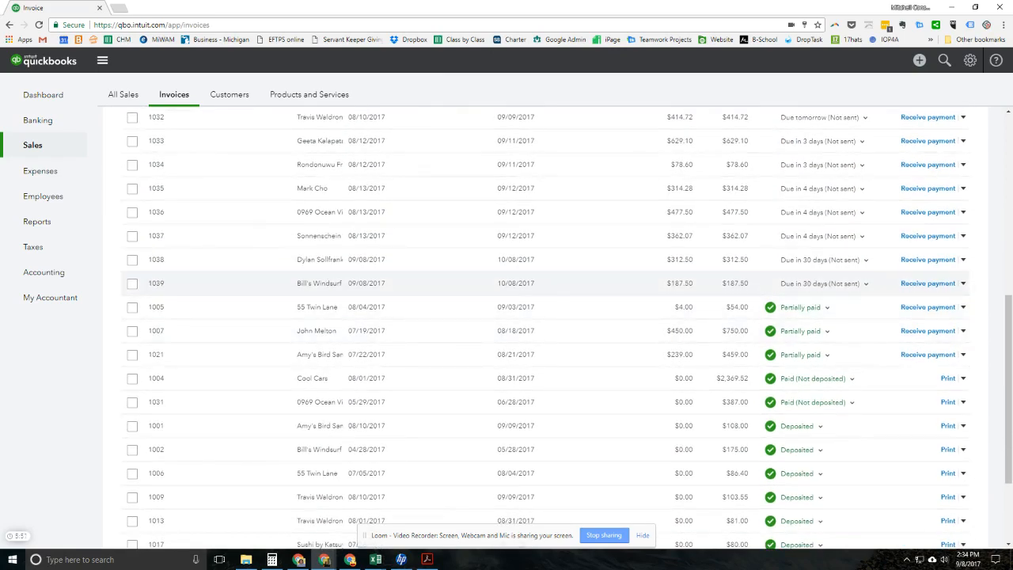